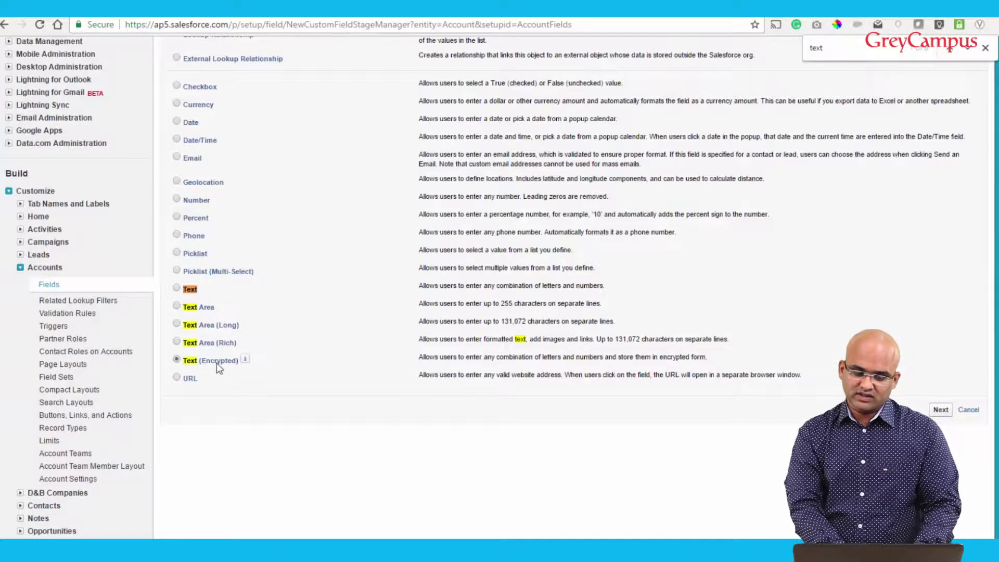
Step: Proceed to the details of the new Text (Encrypted) Account field and label it "Credit card Number"
left_click(940, 410)
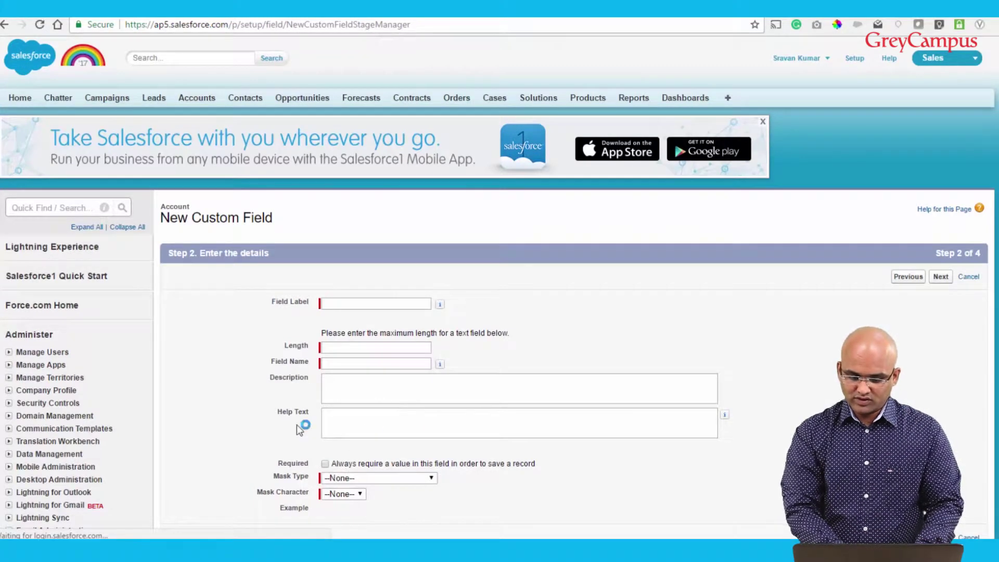
left_click(338, 303)
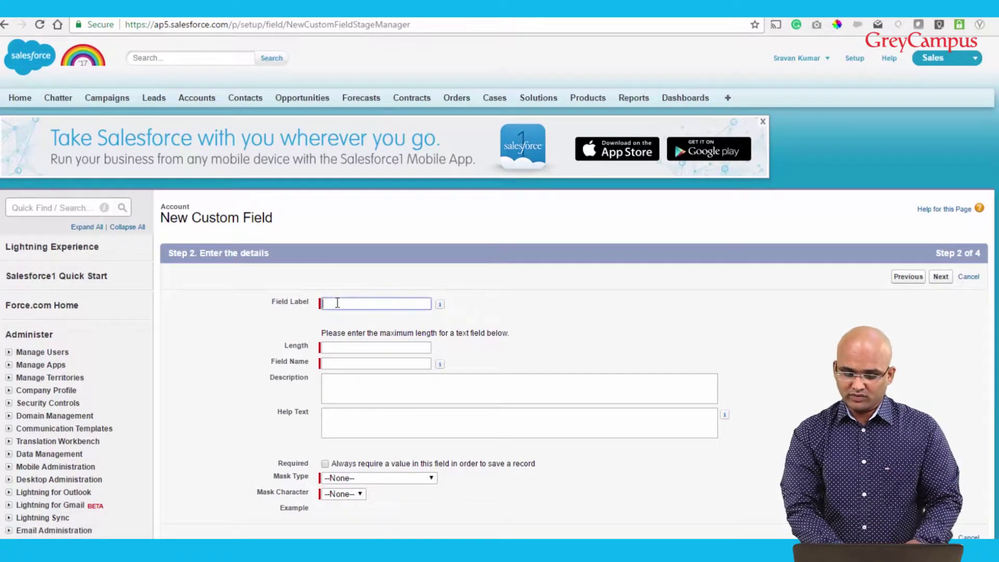
type("Credit c")
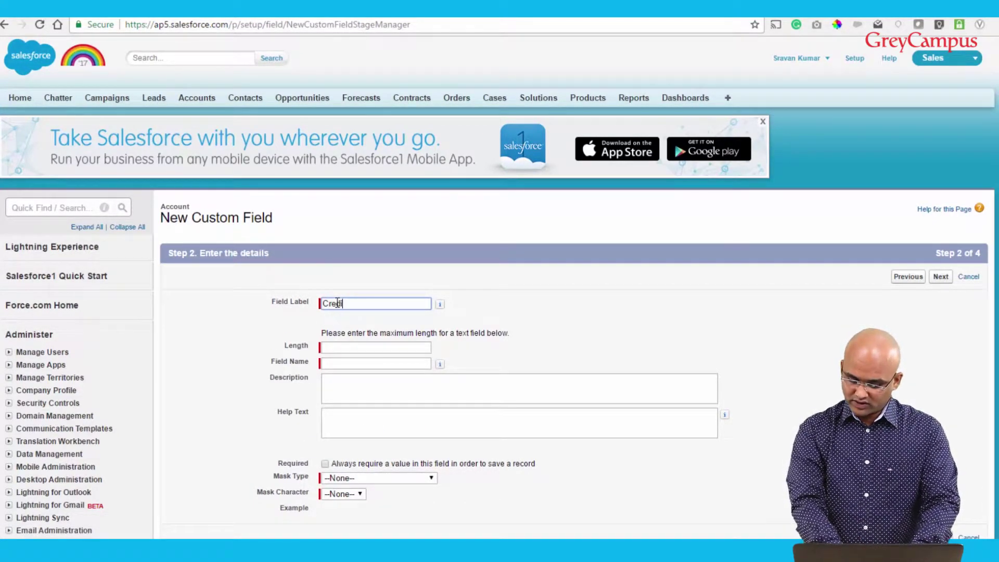
type("ard ")
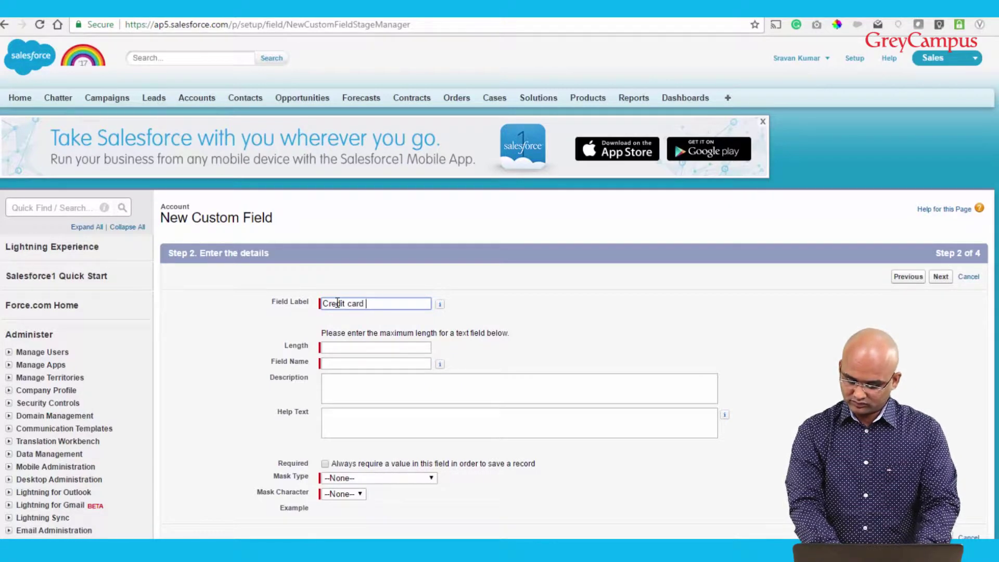
type("nUmber")
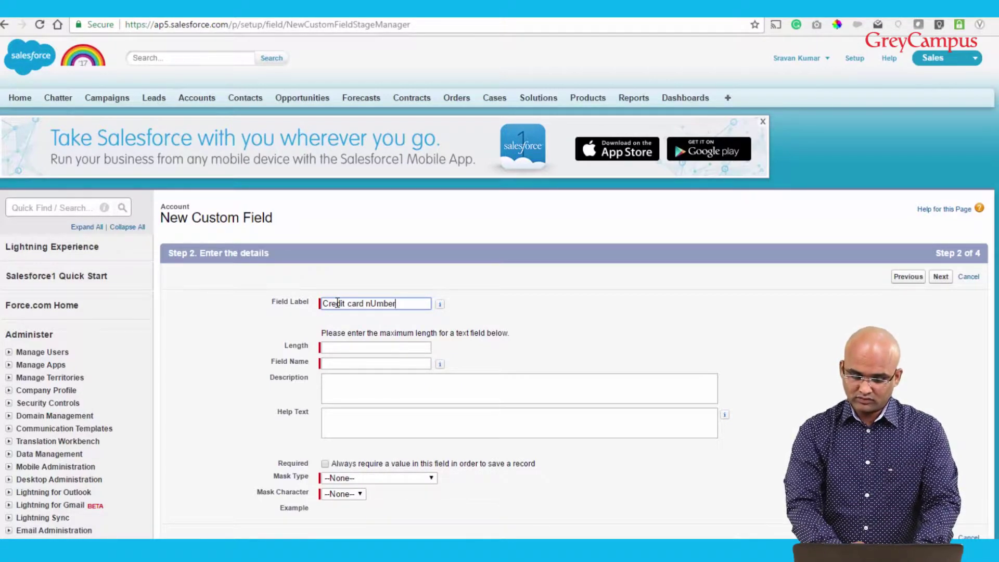
key("Left")
key("Left")
key("Left")
key("Left")
key("Left")
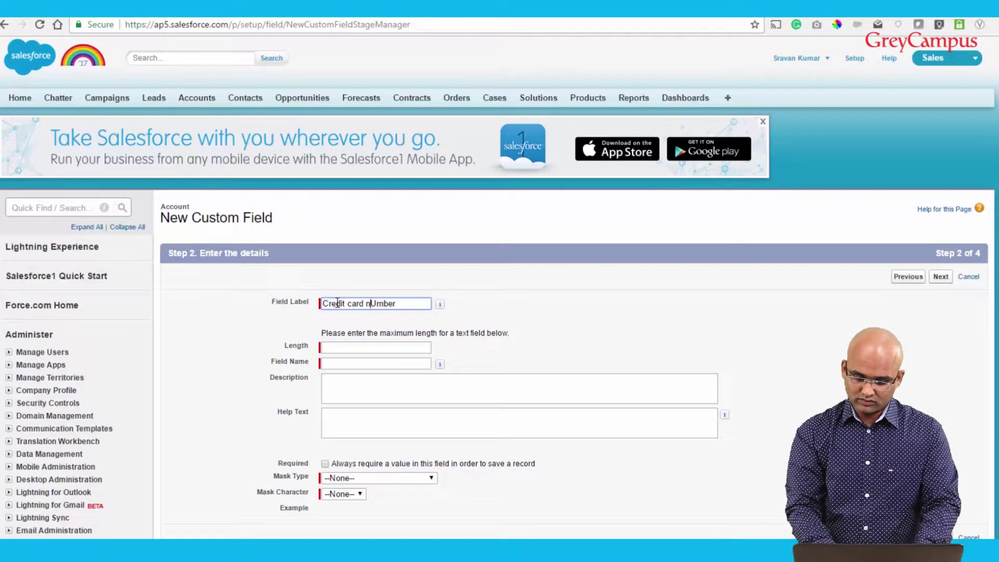
key("Delete")
key("BackSpace")
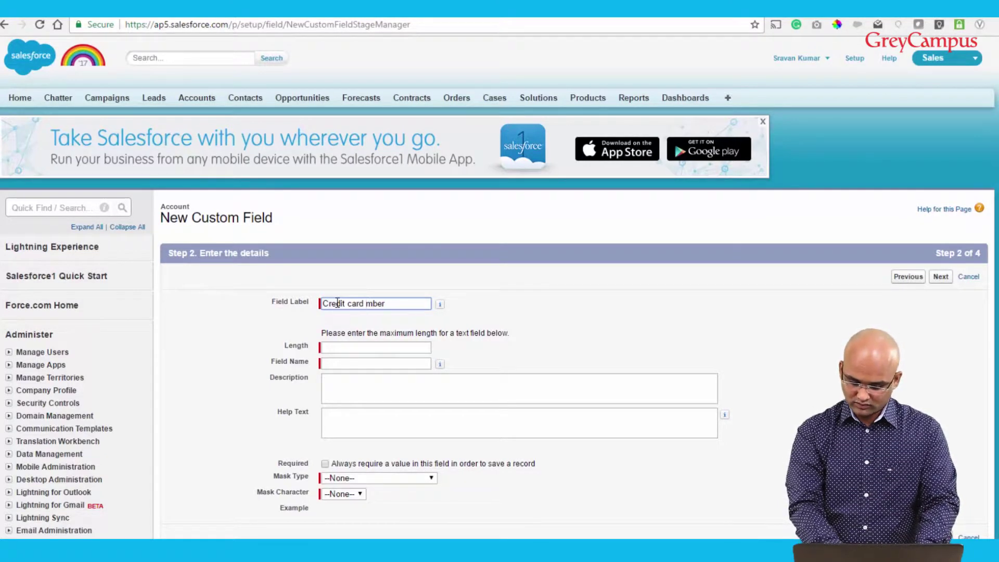
type("Nu")
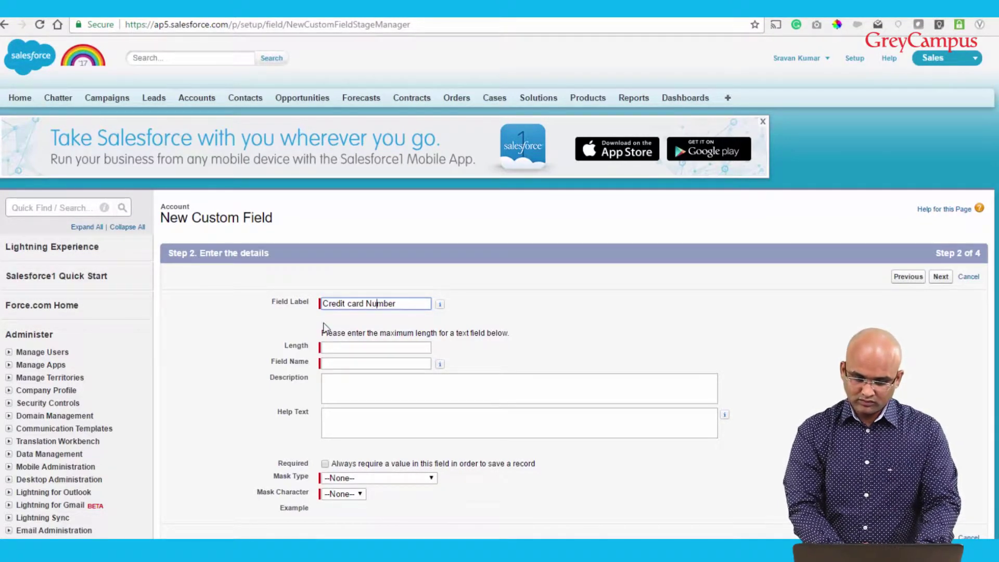
Step: Set the maximum length of the Credit card Number field to 20
left_click(279, 345)
left_click(342, 353)
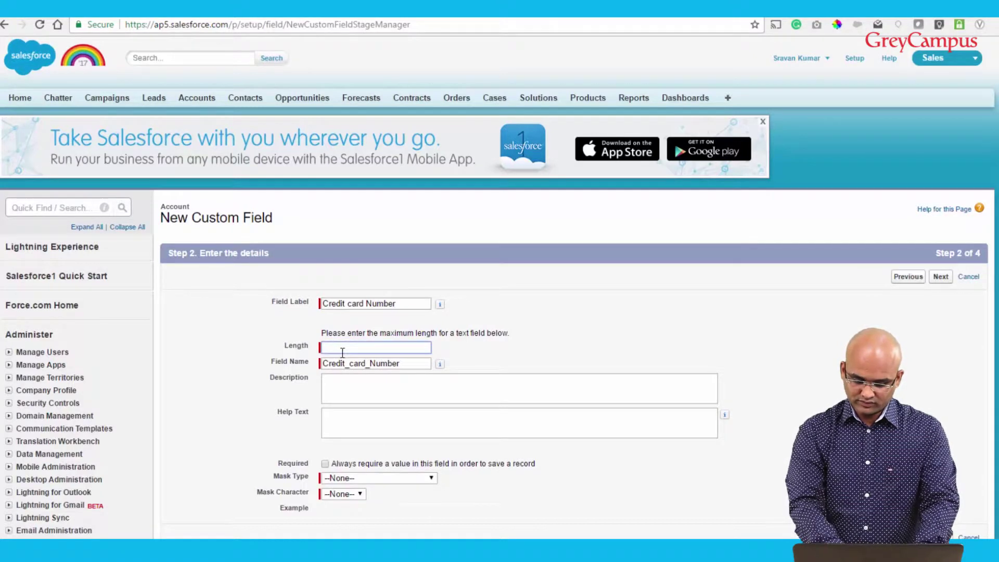
type("1")
key("BackSpace")
type("20")
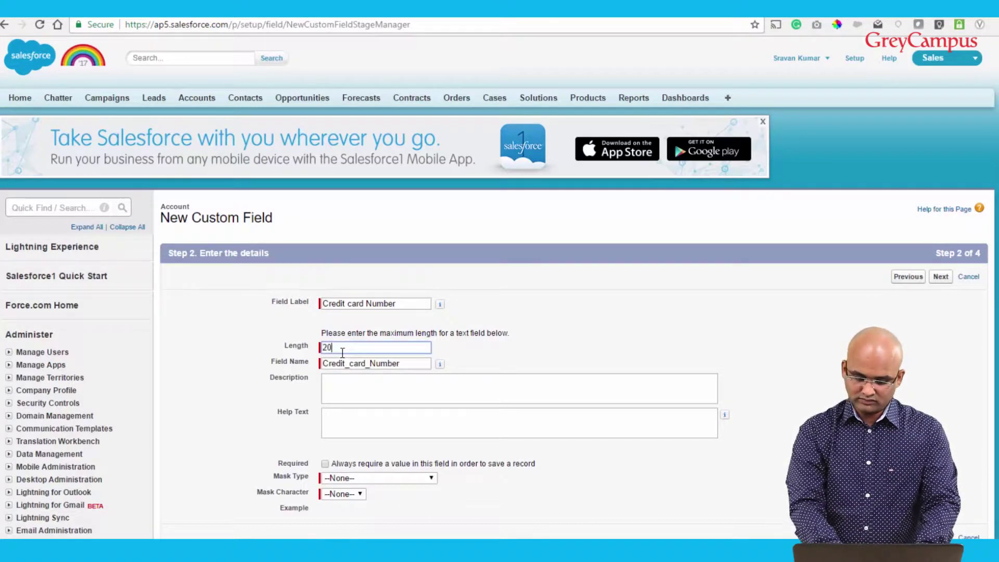
left_click(240, 374)
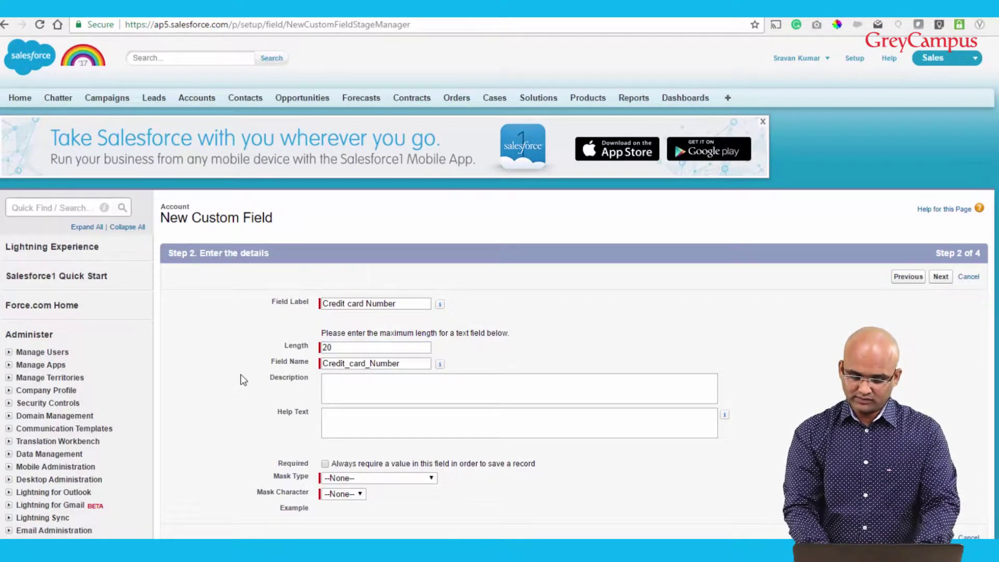
Step: Try Credit Card Number as the field's mask type and switch it to National Insurance Number
scroll(240, 373, "down", 2)
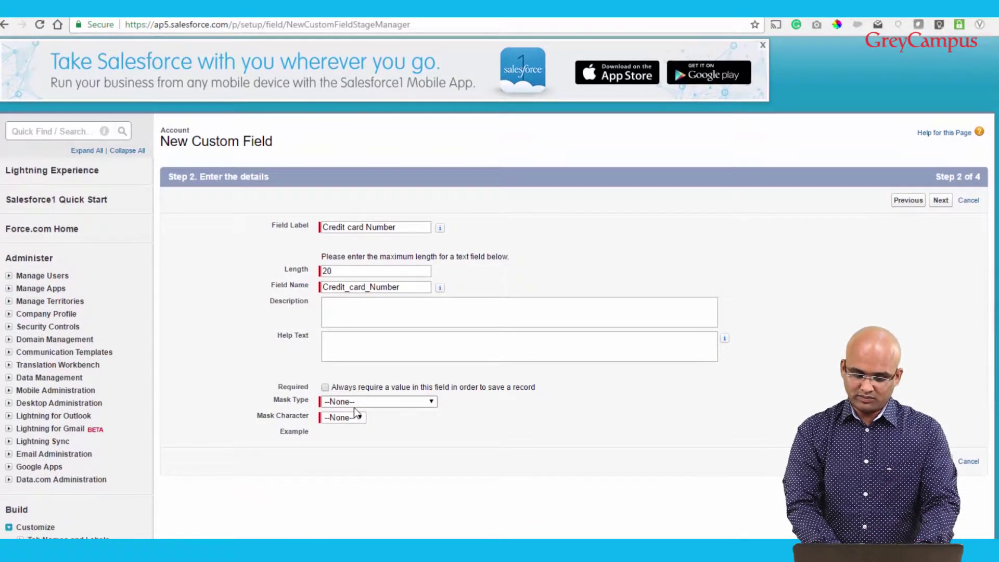
left_click(348, 402)
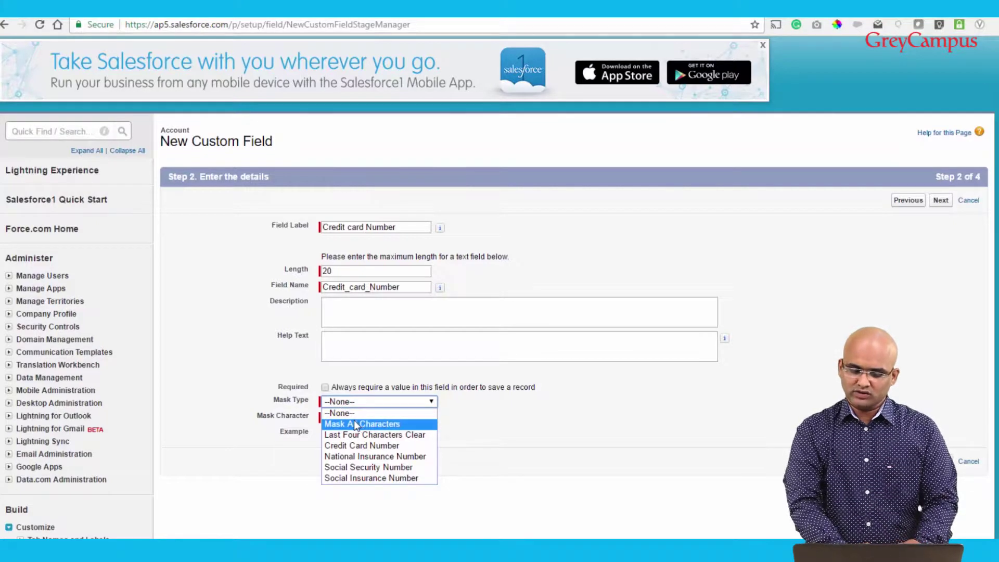
left_click(263, 420)
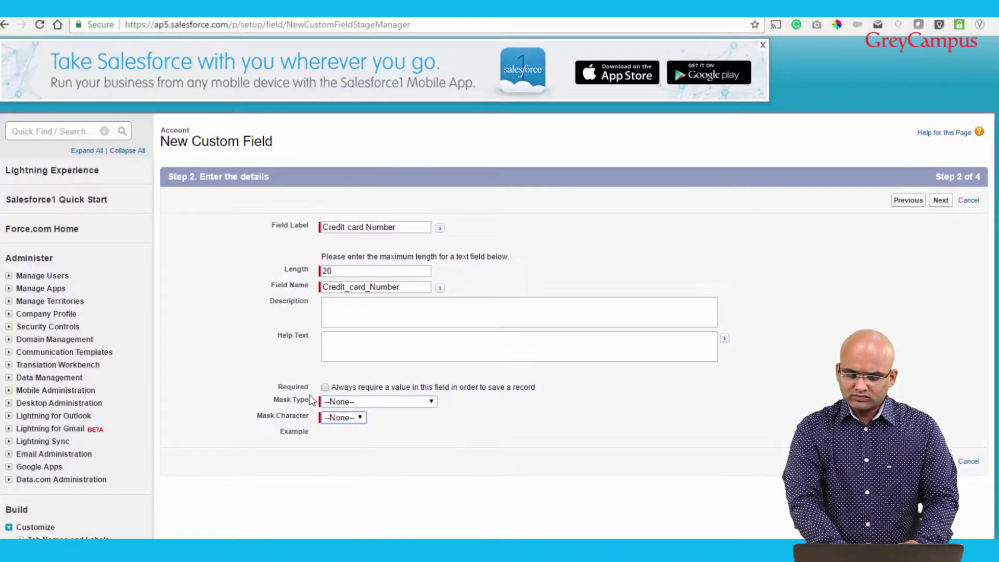
left_click(386, 401)
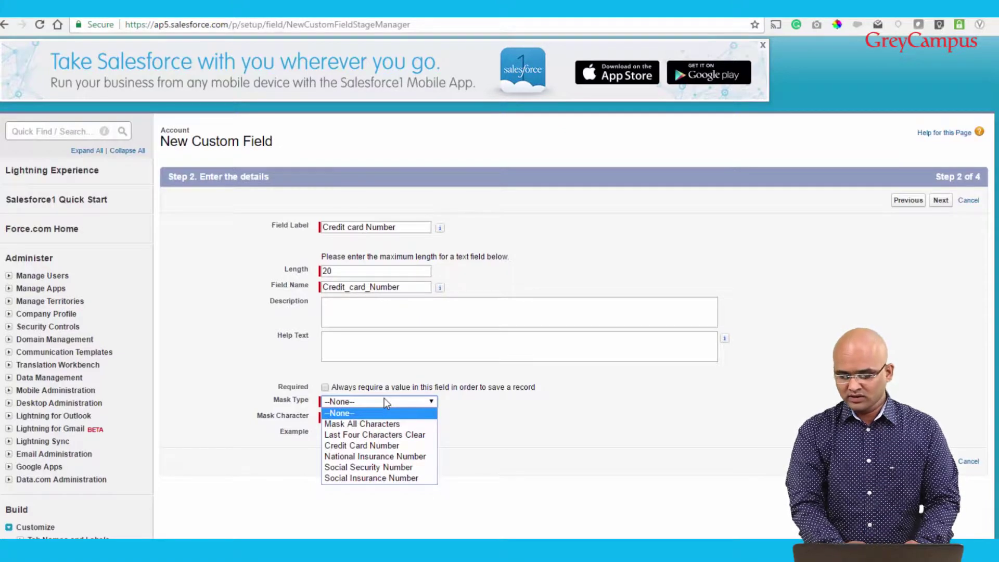
left_click(373, 446)
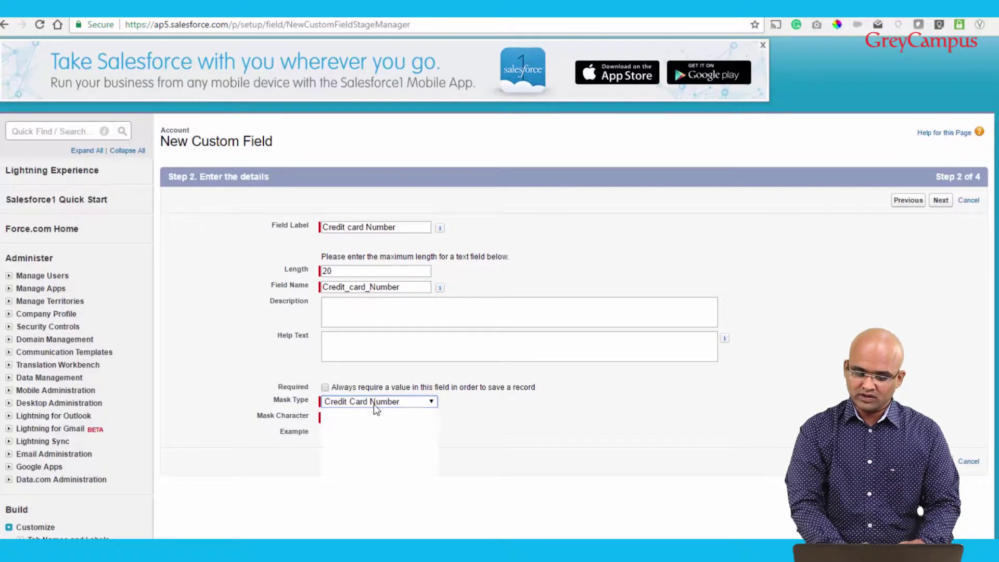
left_click(373, 405)
left_click(370, 456)
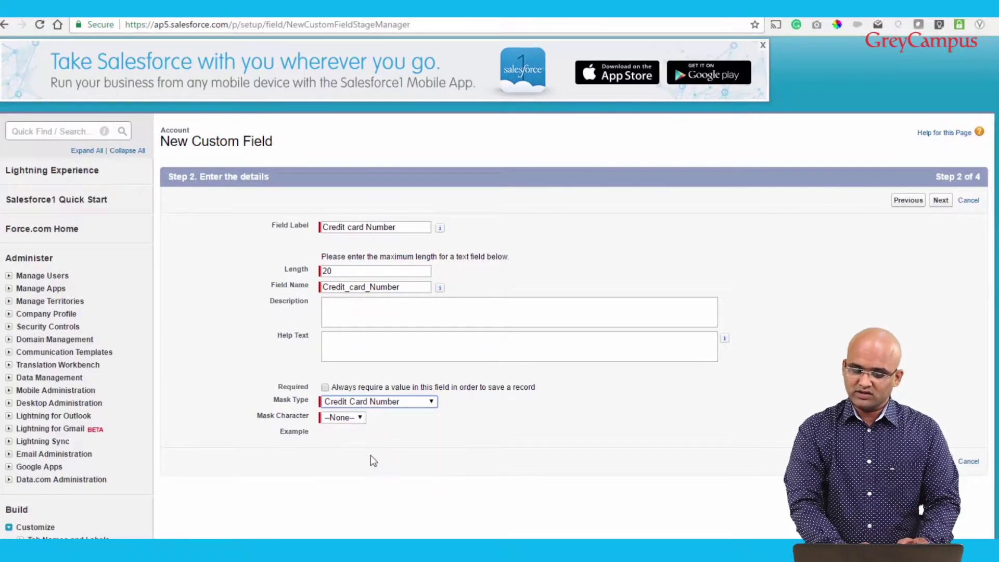
left_click(382, 405)
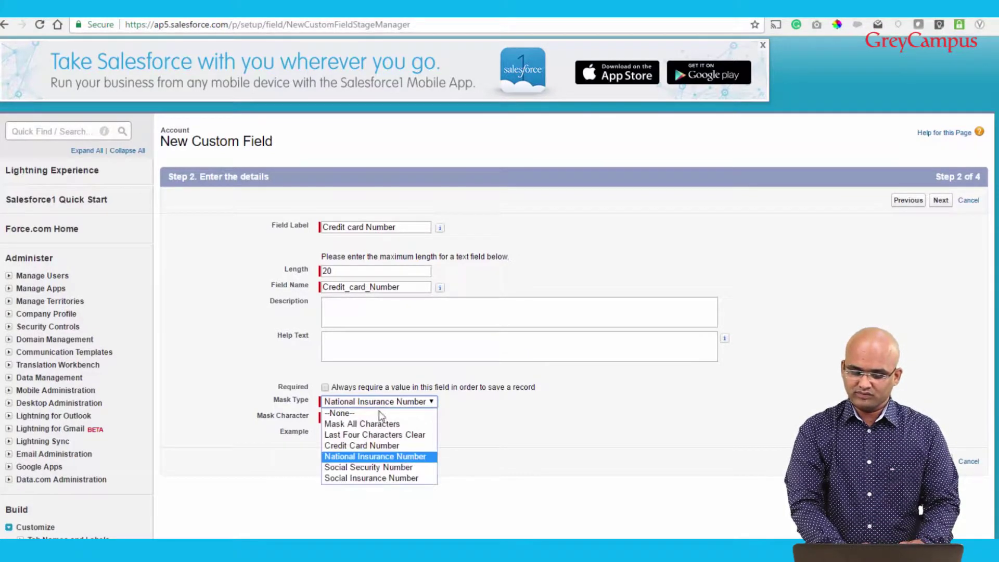
left_click(371, 457)
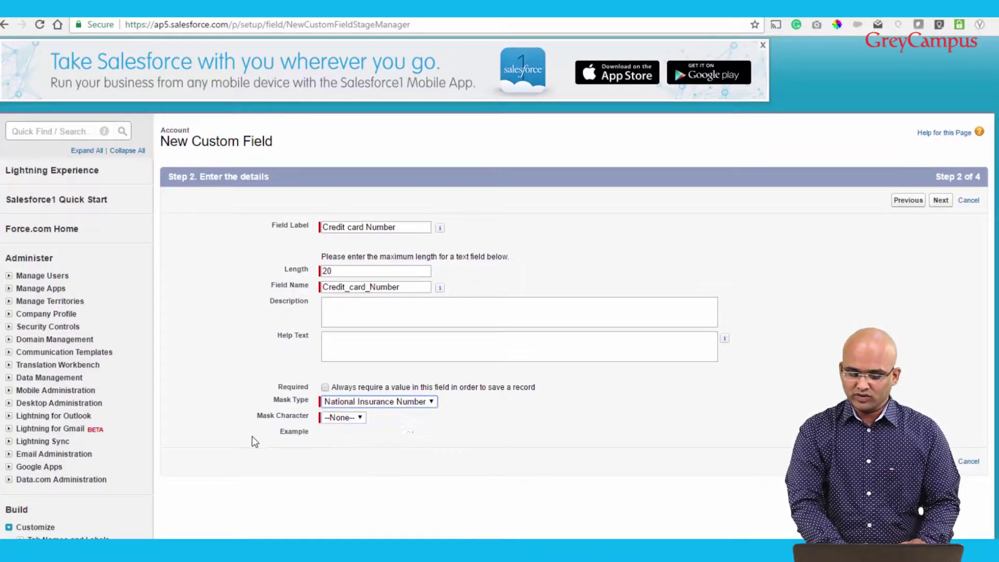
Step: Compare * and X as the mask character for the National Insurance Number mask and settle on *
left_click(352, 419)
left_click(340, 441)
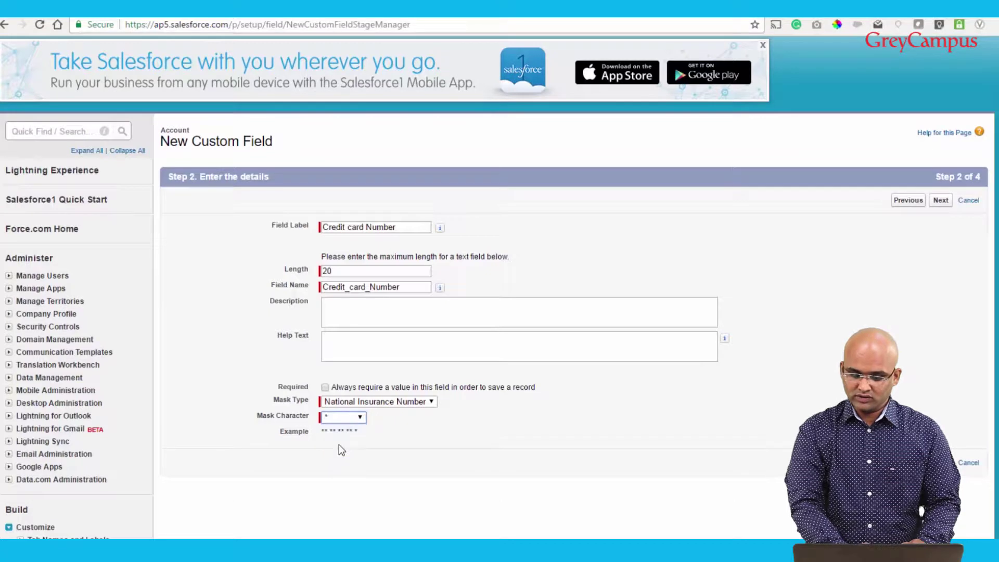
left_click(342, 419)
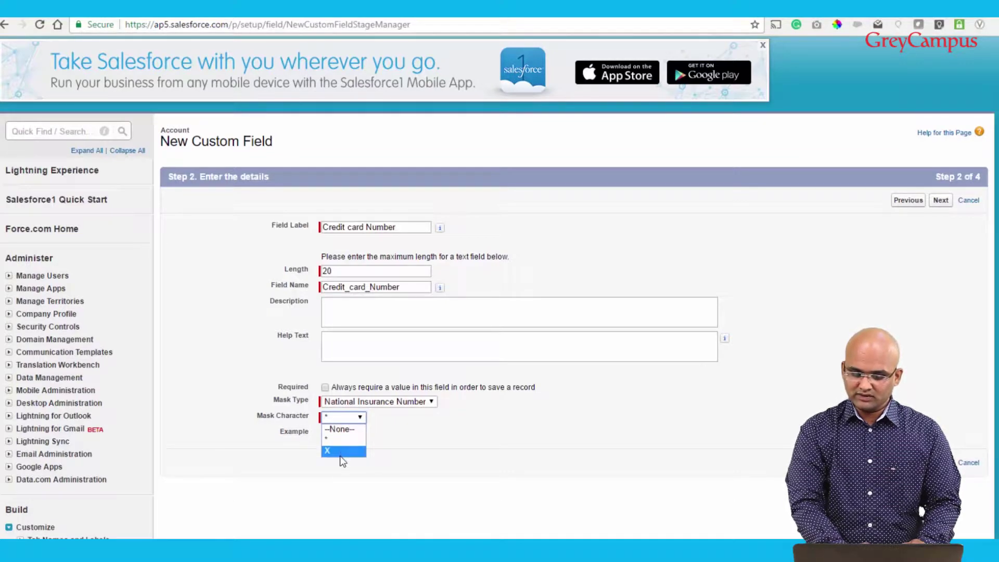
left_click(341, 451)
left_click(349, 417)
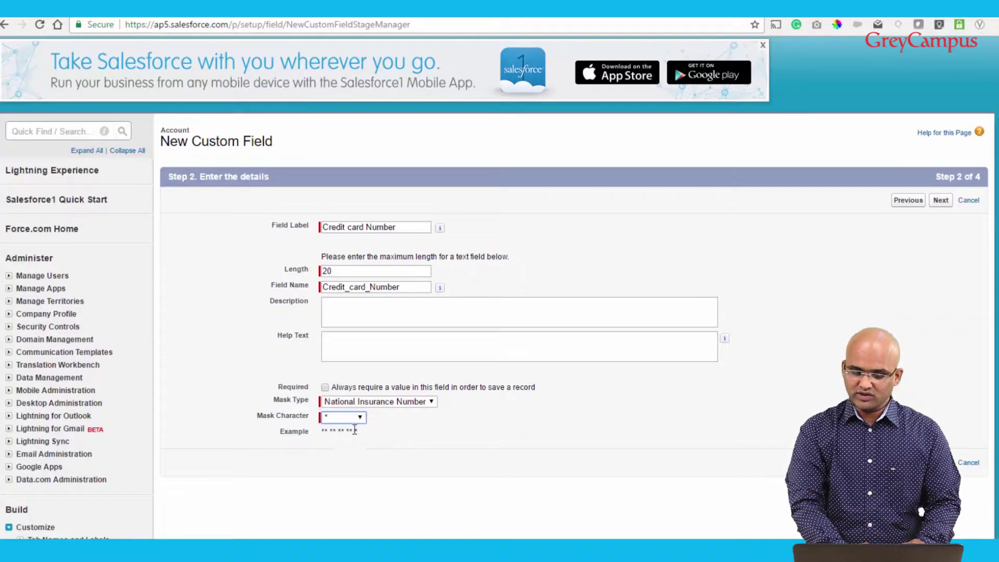
Step: Preview the Credit Card Number and Social Insurance Number masks, set the mask type to Mask All Characters and highlight its example
left_click(381, 403)
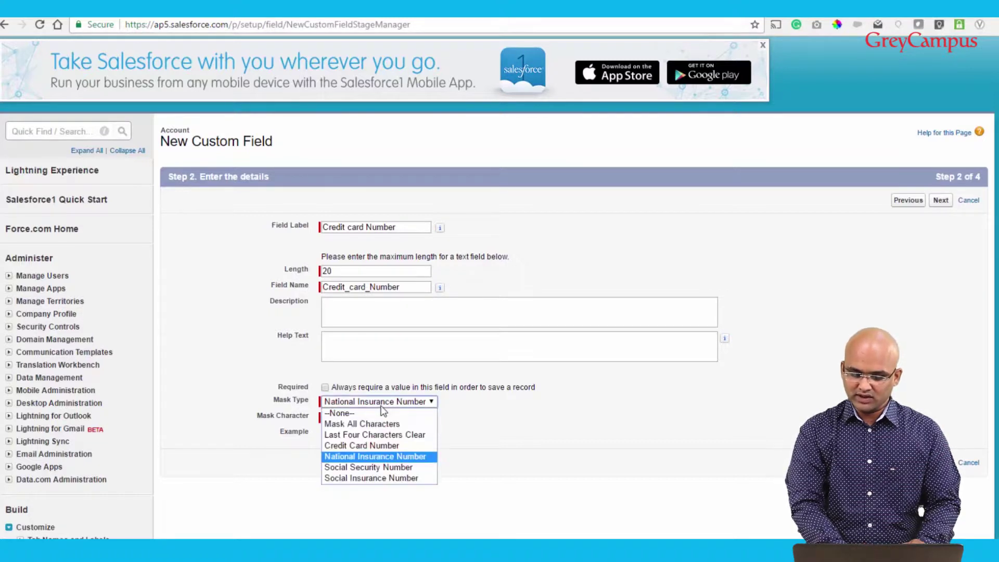
left_click(376, 444)
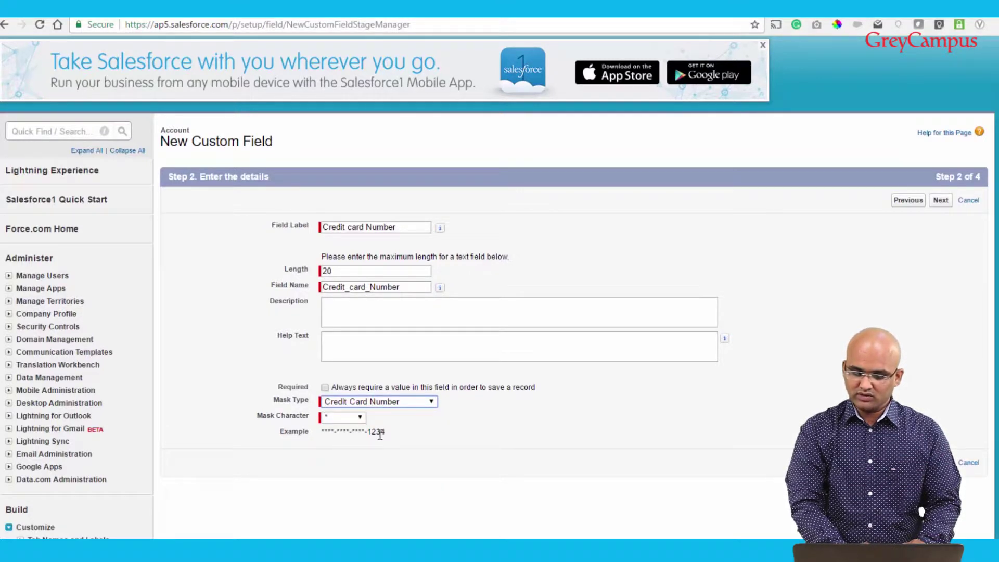
left_click(389, 402)
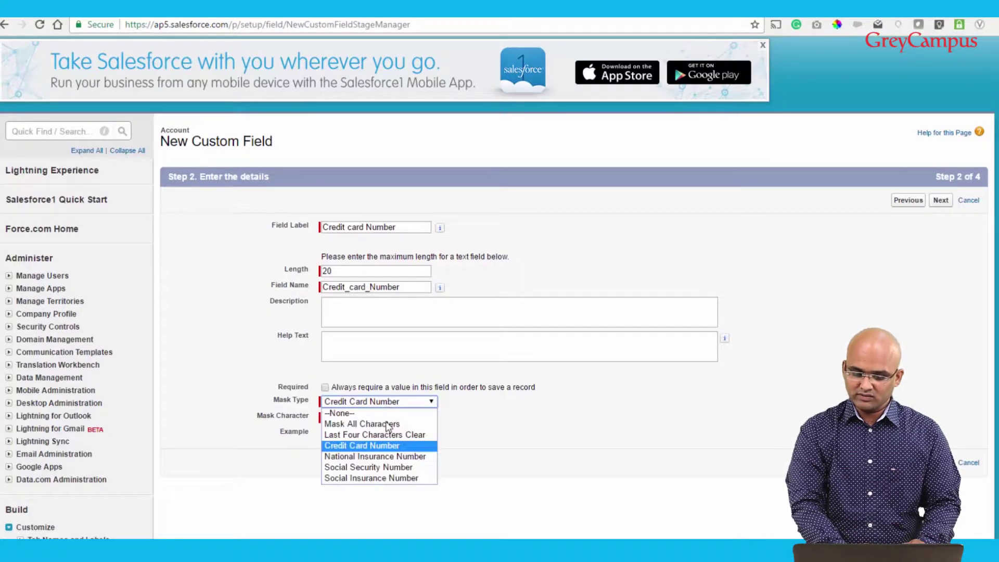
left_click(382, 478)
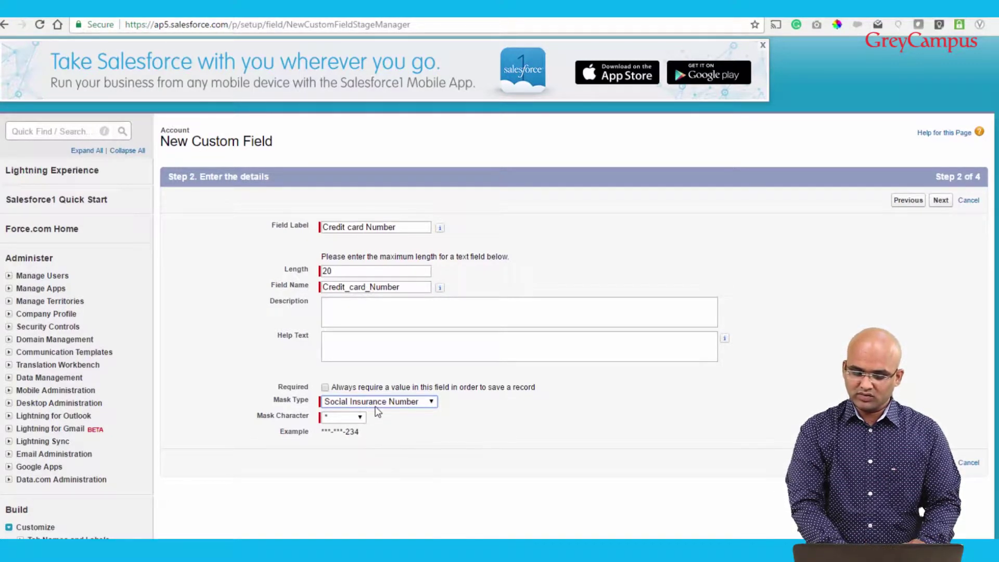
left_click(379, 403)
left_click(374, 428)
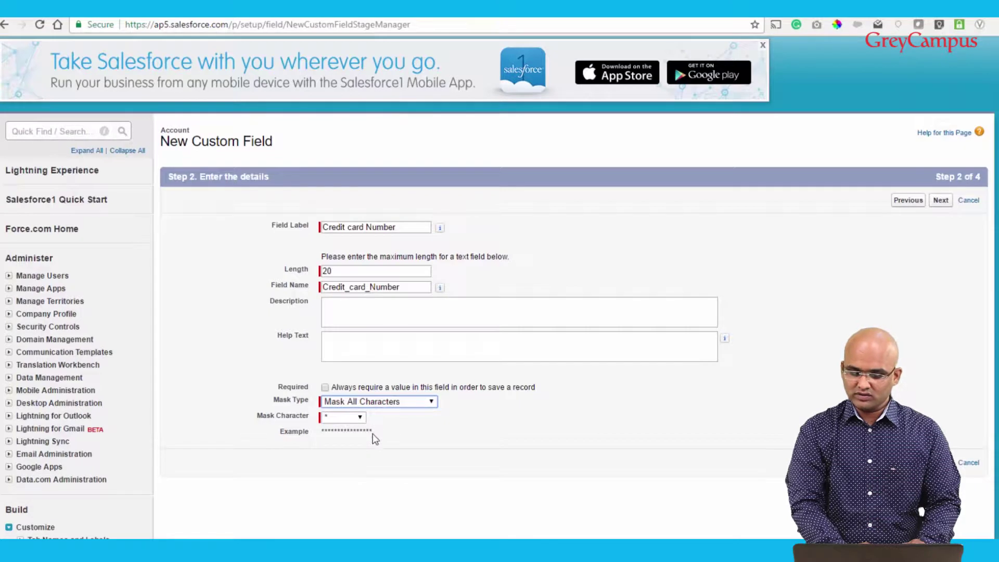
left_click_drag(373, 432, 324, 431)
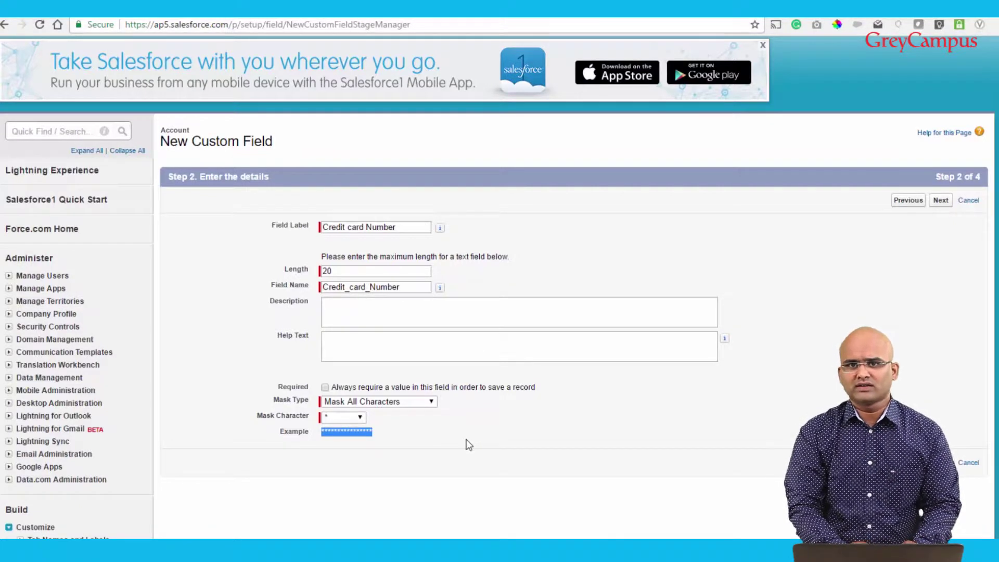
Step: Search the setup options for "platform" and examine the Platform Encryption page
left_click(50, 134)
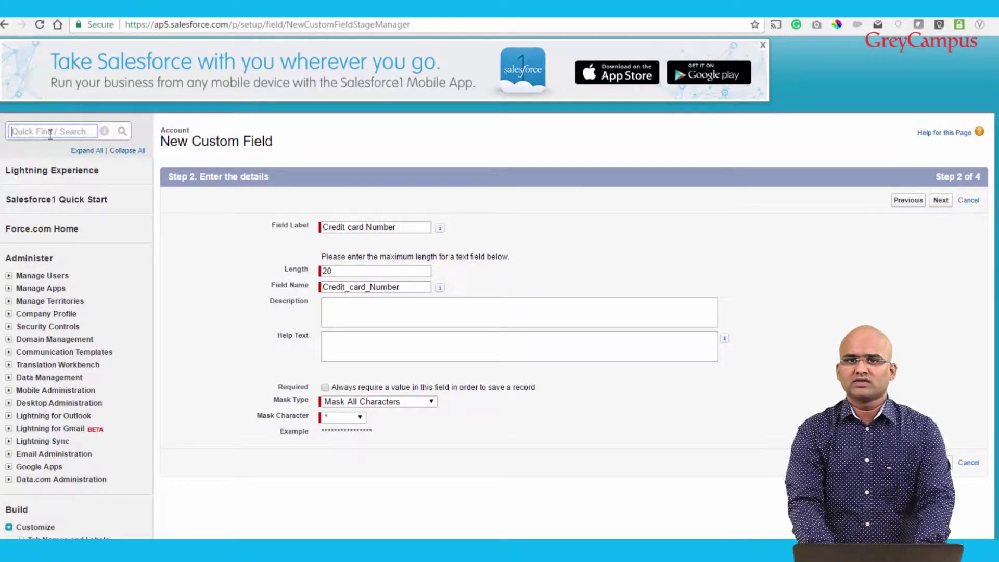
type("p")
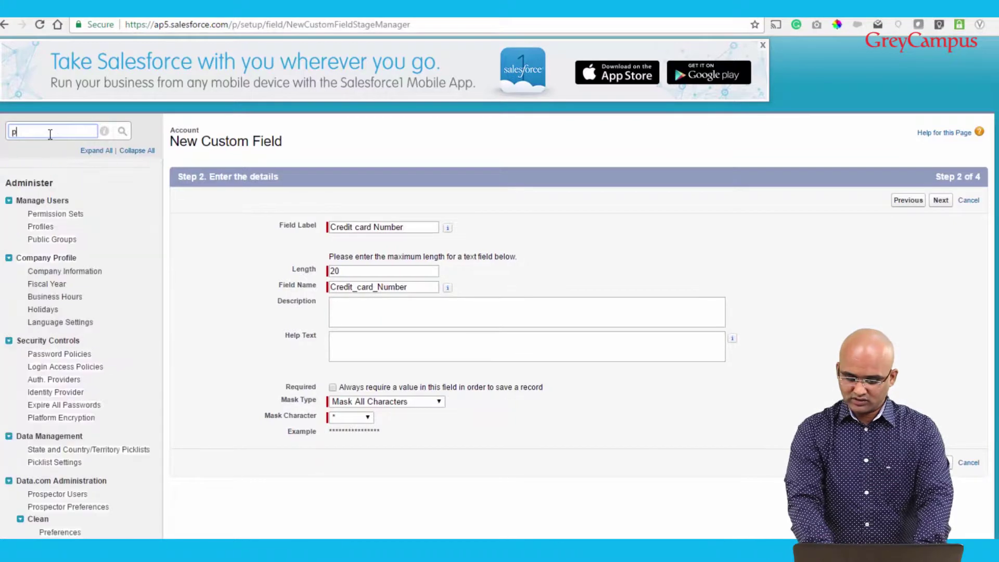
type("latform")
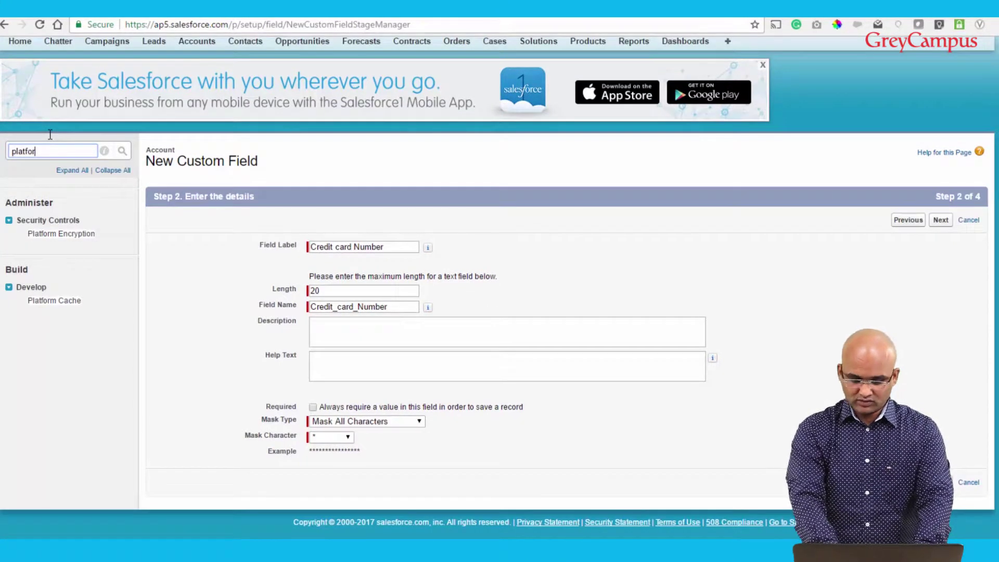
left_click(77, 237)
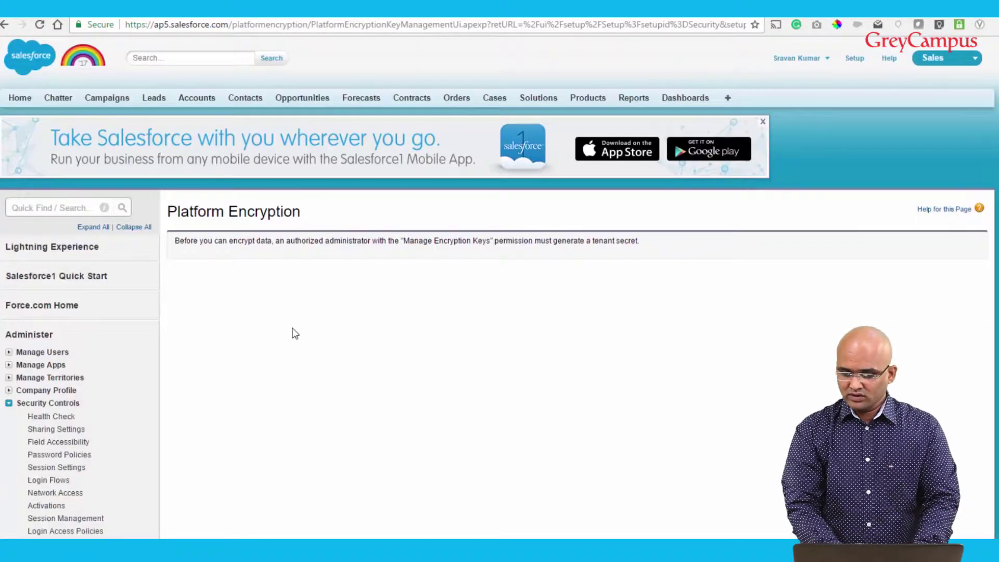
scroll(295, 333, "down", 7)
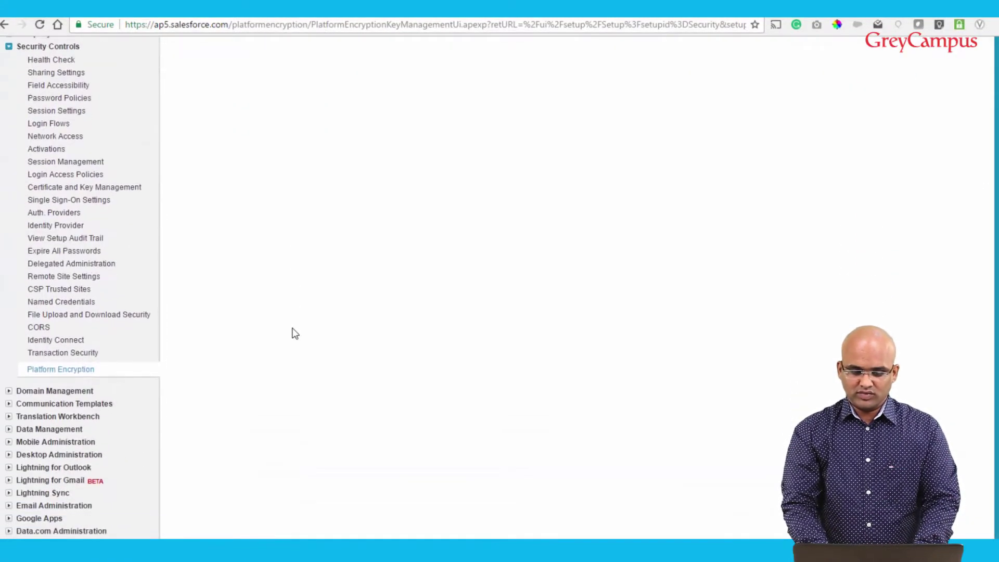
scroll(295, 333, "up", 5)
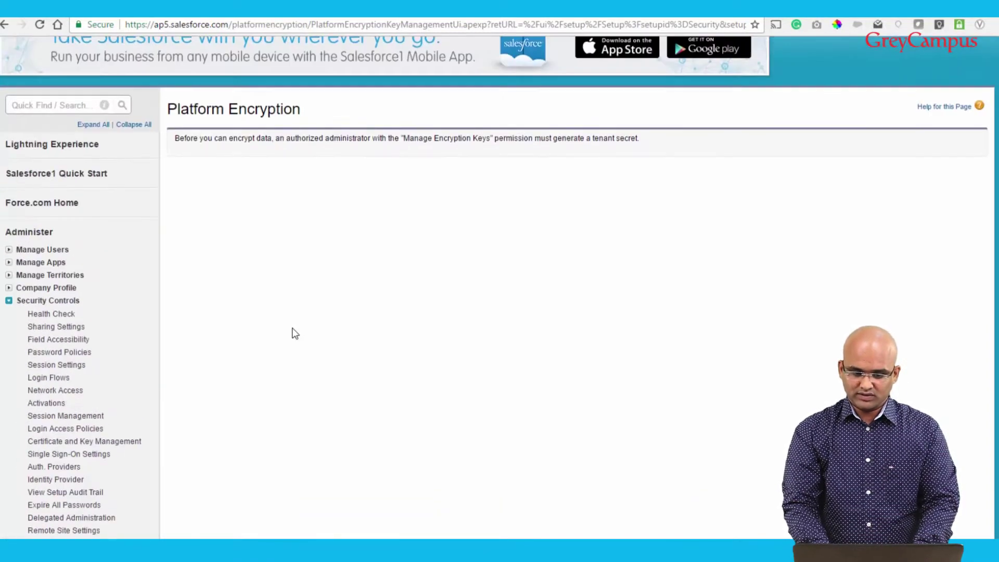
scroll(295, 333, "up", 1)
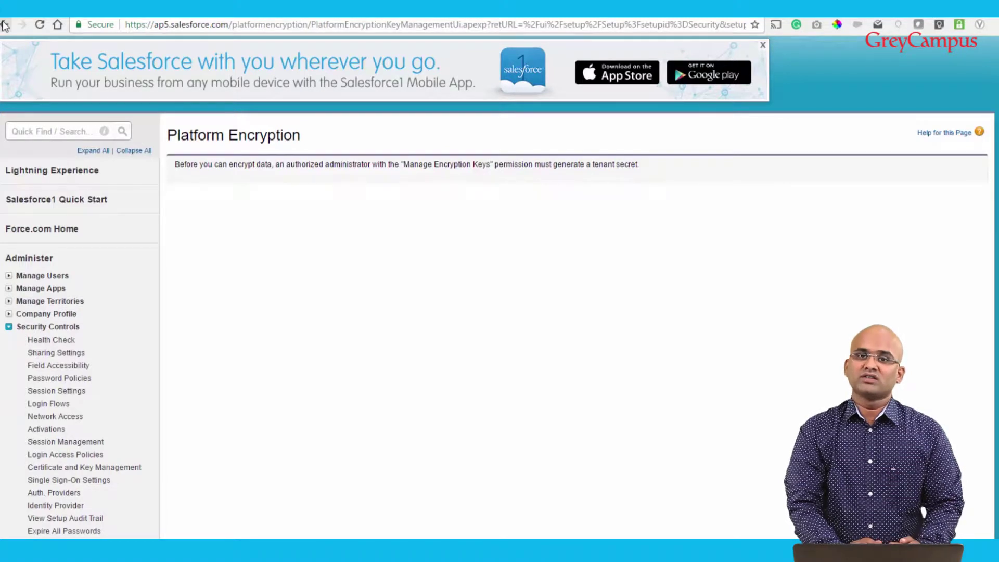
Step: Return to the new custom field form and cancel its creation
left_click(5, 24)
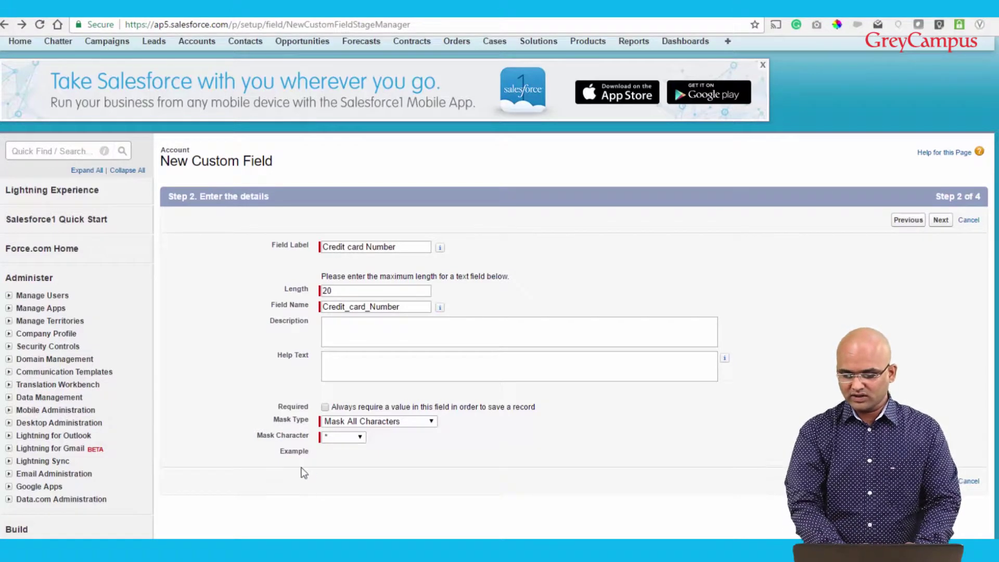
left_click(971, 483)
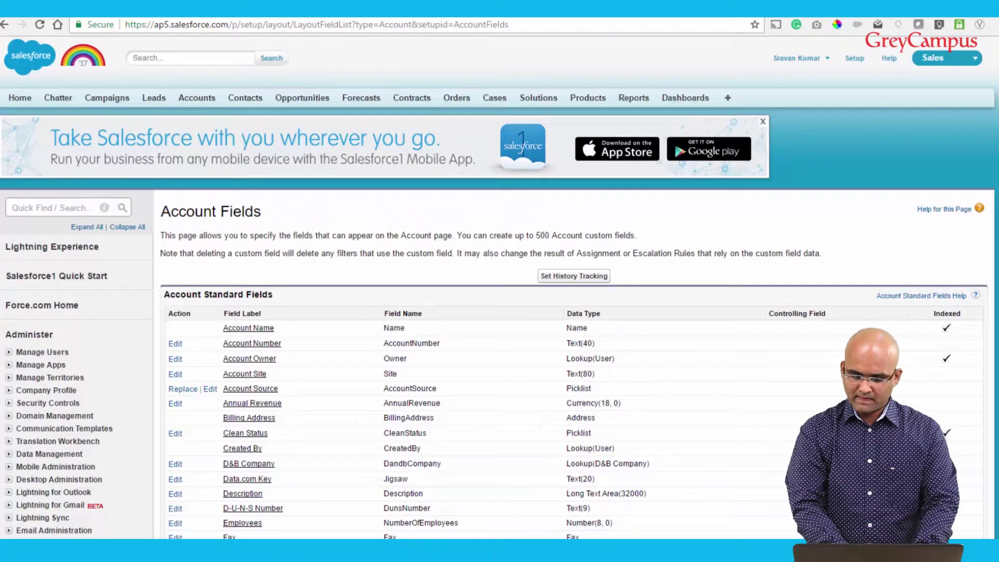
left_click(412, 508)
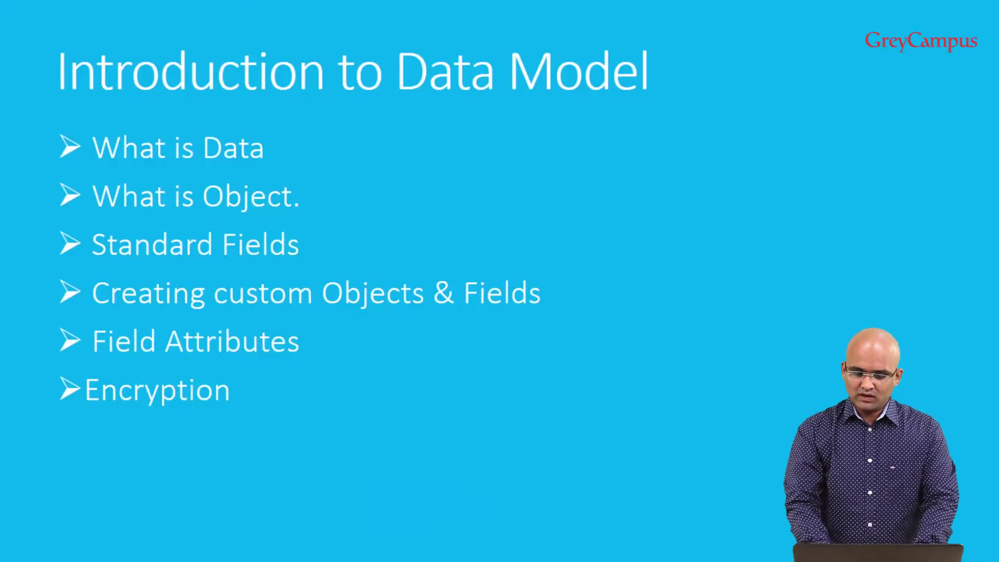
key("Right")
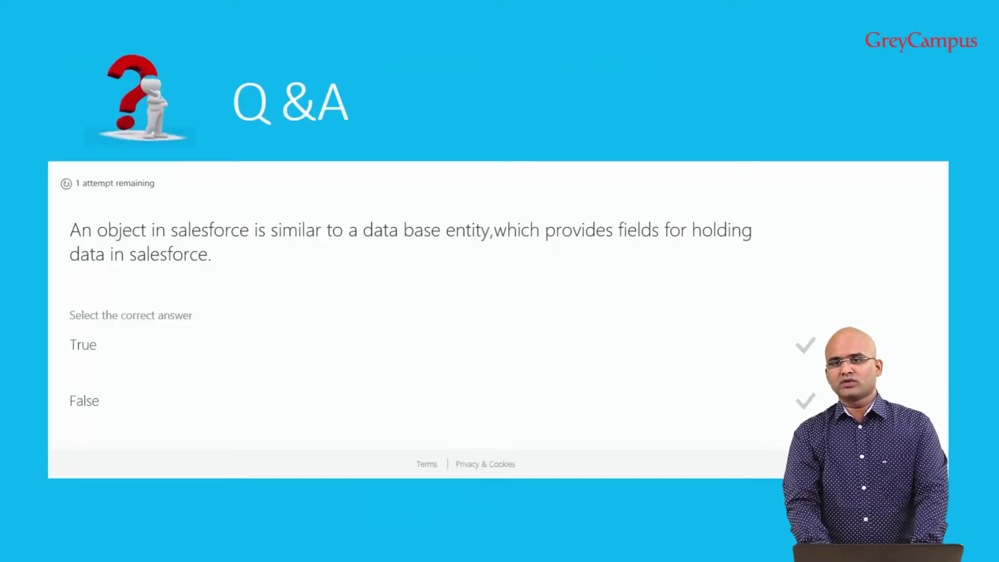